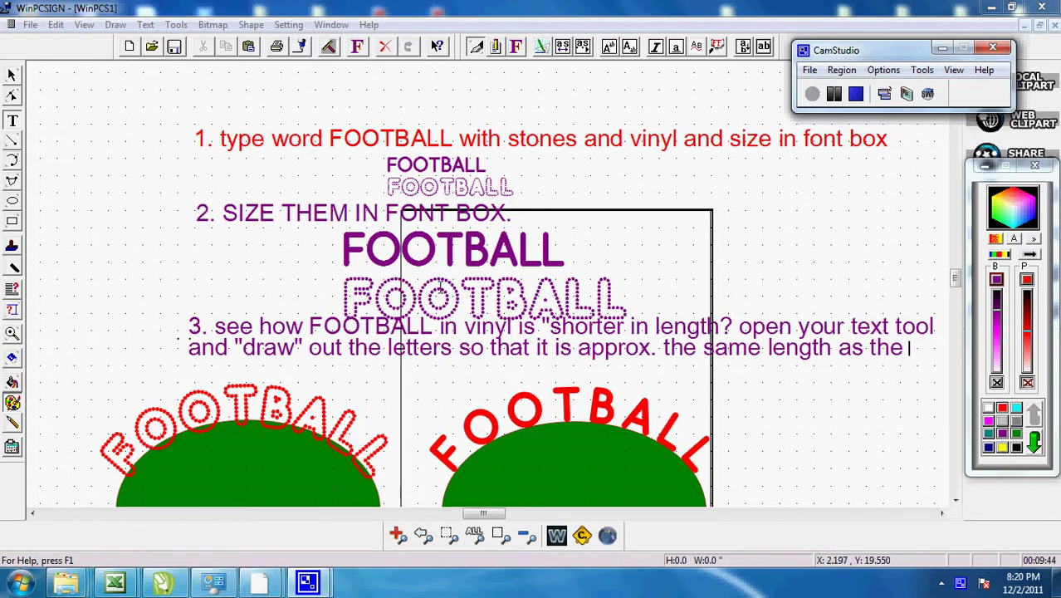
Step: Close the floating colour palette and scroll the canvas to review the FOOTBALL samples
click(1035, 166)
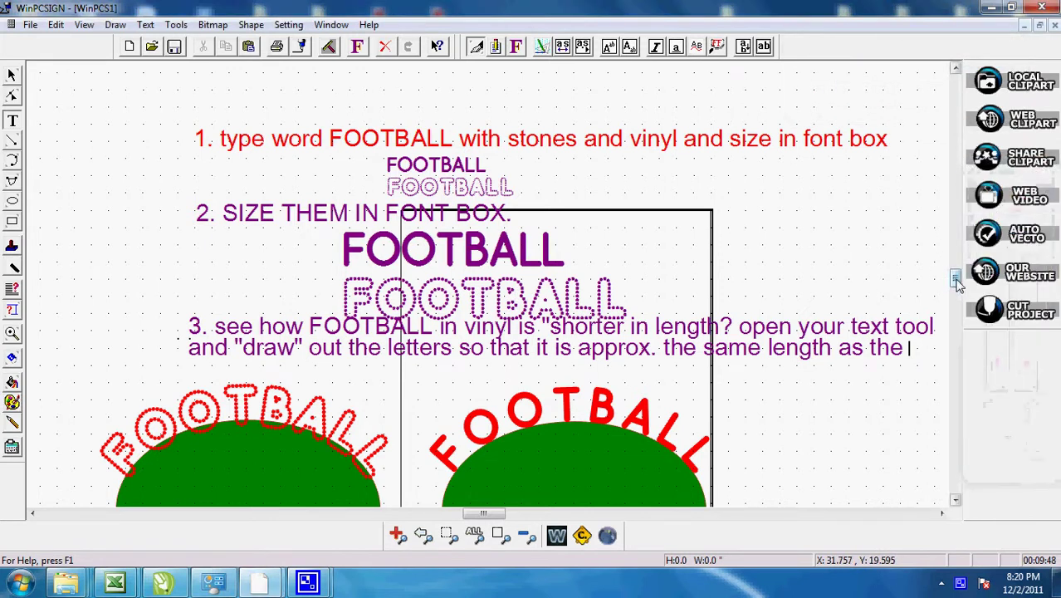
drag(956, 276, 957, 285)
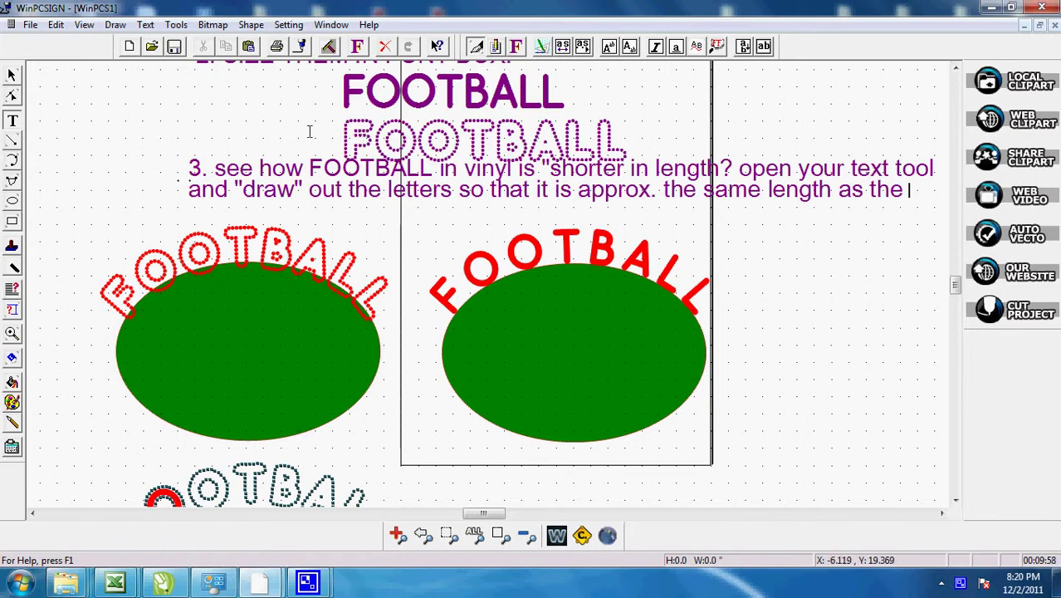
drag(956, 288, 956, 285)
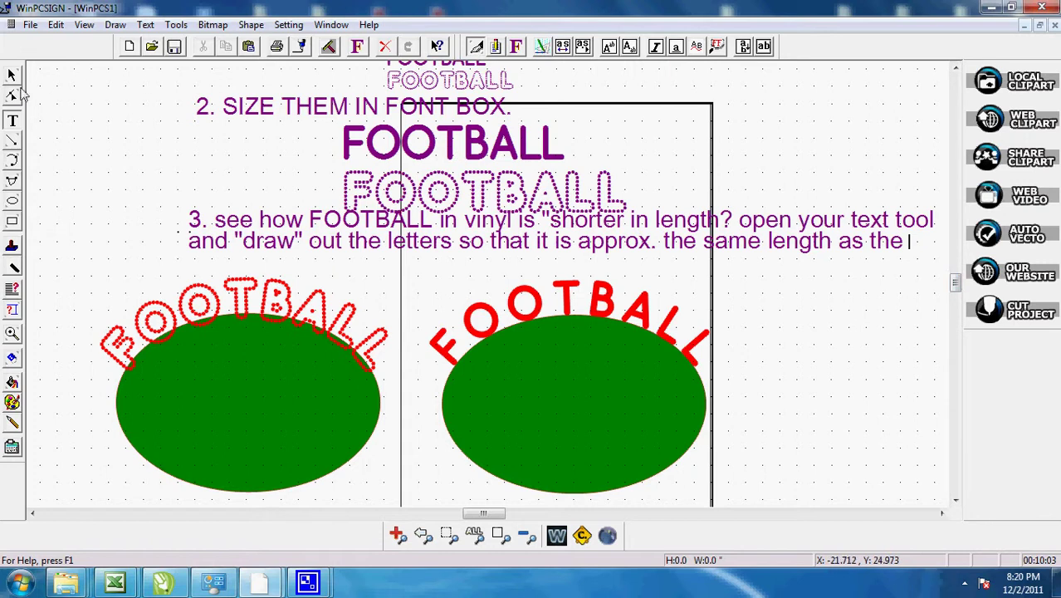
Step: Break the two stacked FOOTBALL texts into separate lines
click(11, 76)
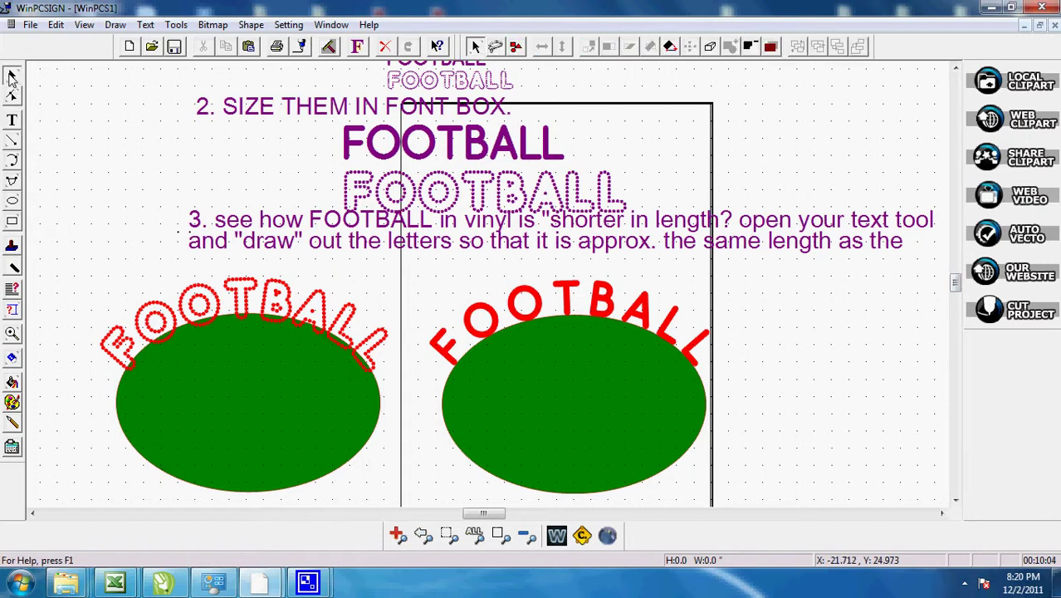
click(453, 143)
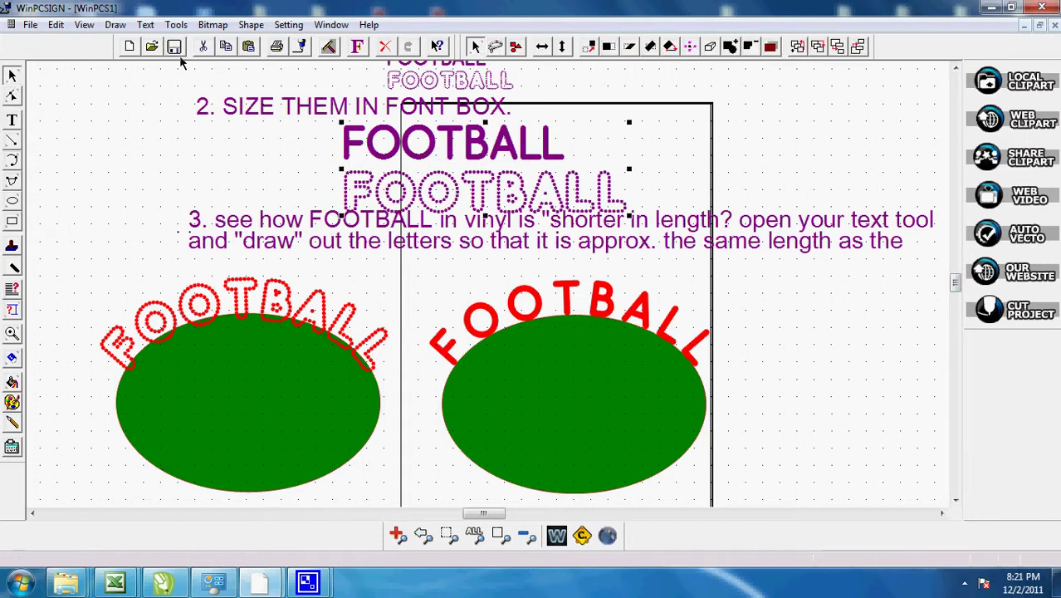
click(145, 24)
mouse_move(227, 322)
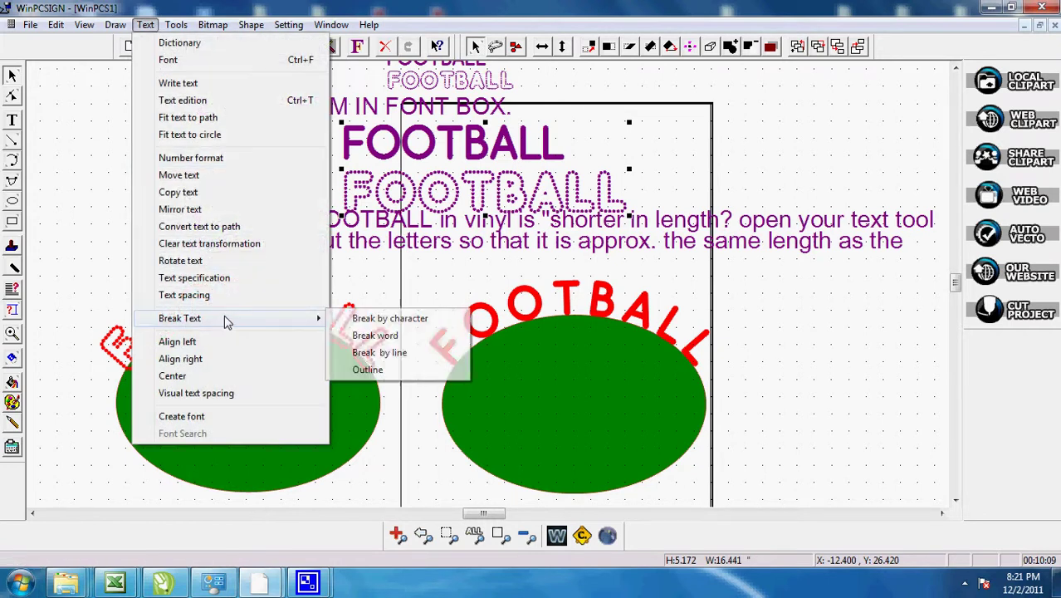
click(385, 356)
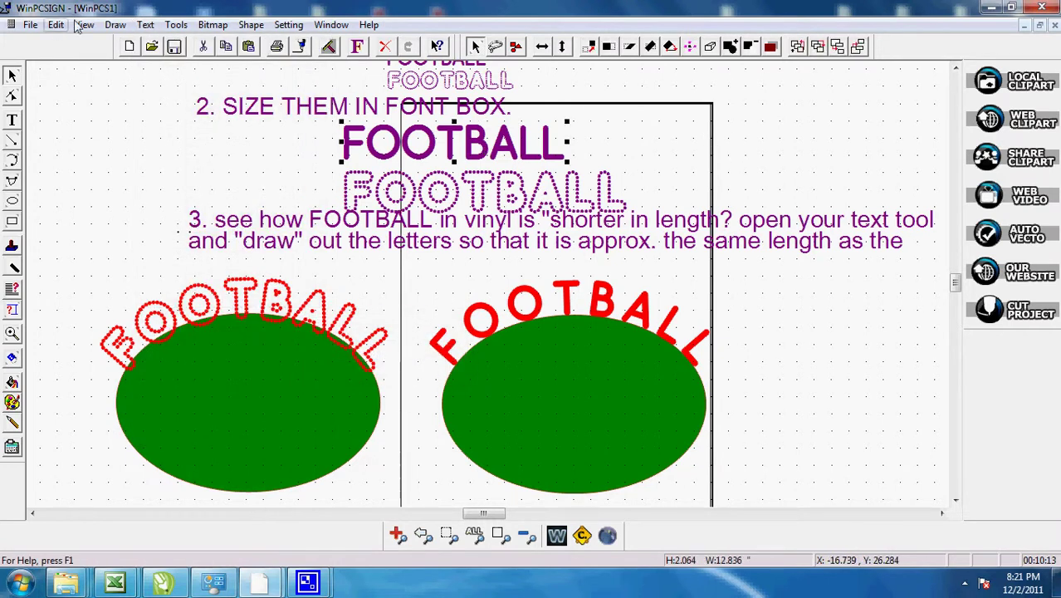
Step: Widen the purple FOOTBALL's letter spacing to about 15.524 wide, matching the dotted version
click(145, 24)
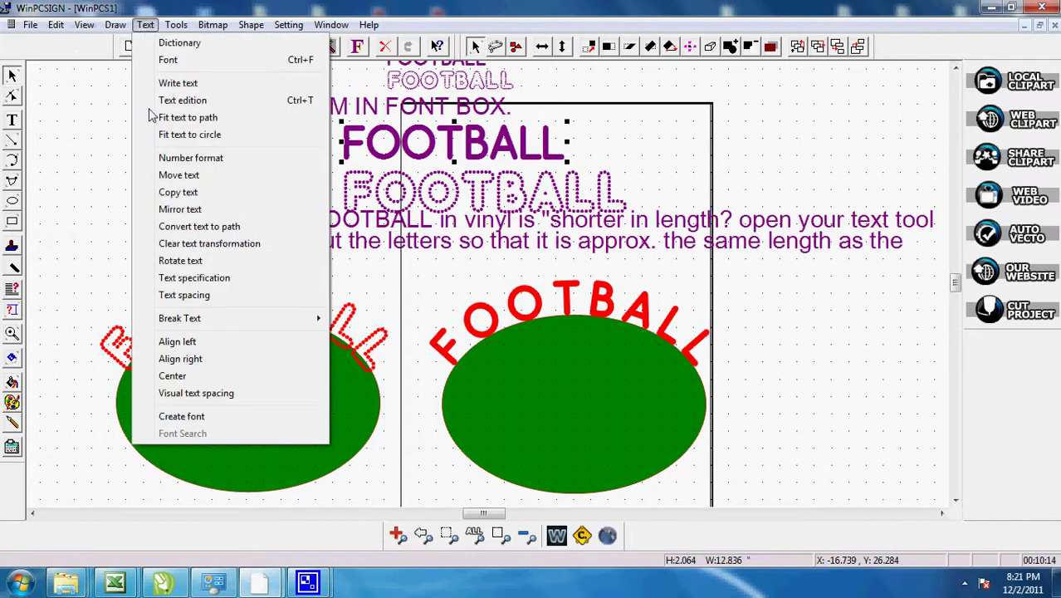
click(189, 395)
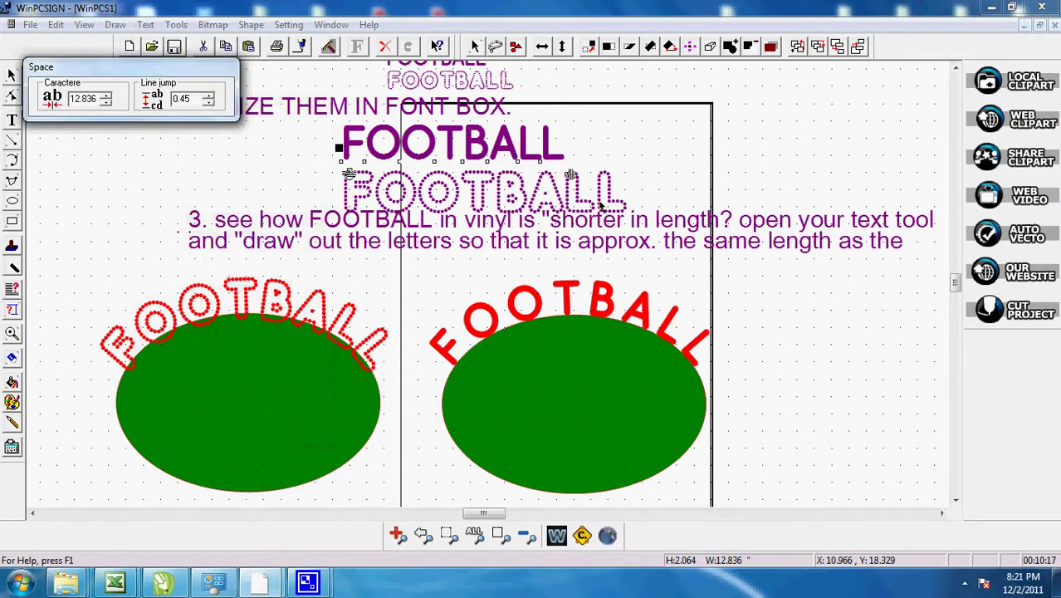
drag(576, 175, 619, 174)
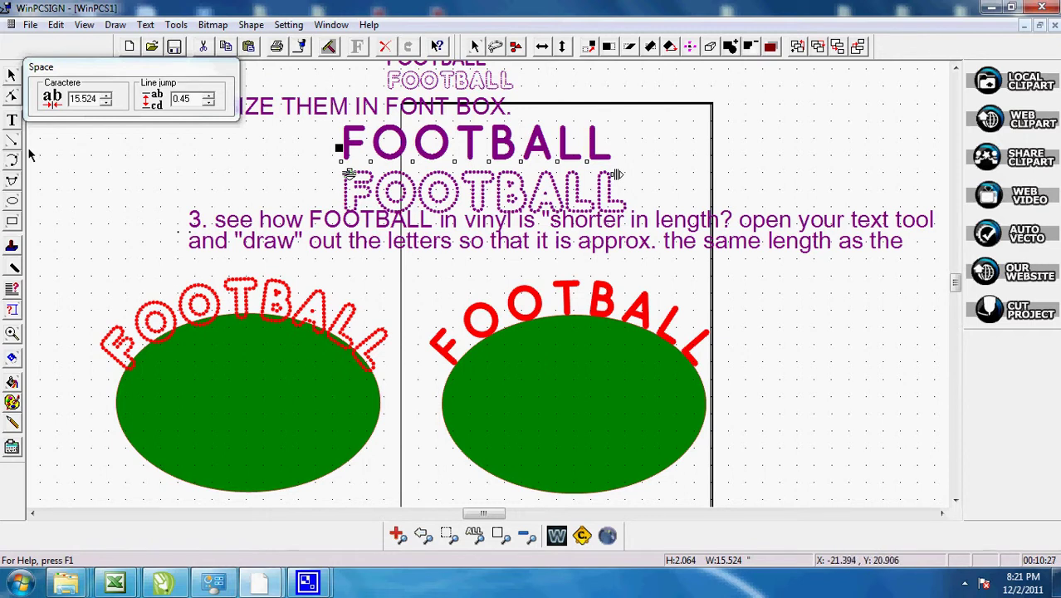
click(13, 77)
click(755, 148)
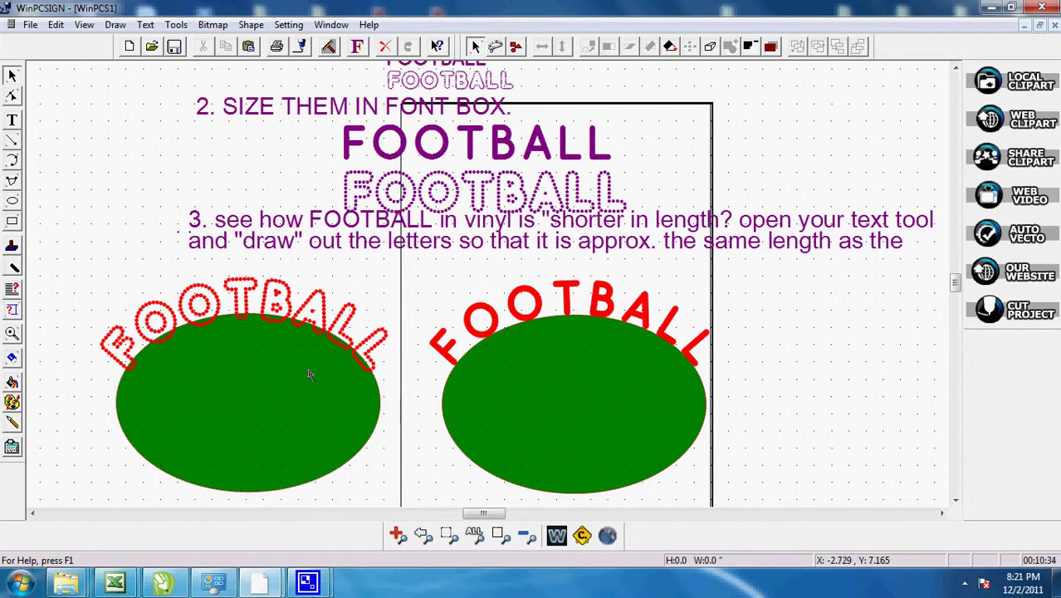
Step: Draw a purple ellipse at top-left, then arch the left dotted FOOTBALL over its green ellipse
click(13, 200)
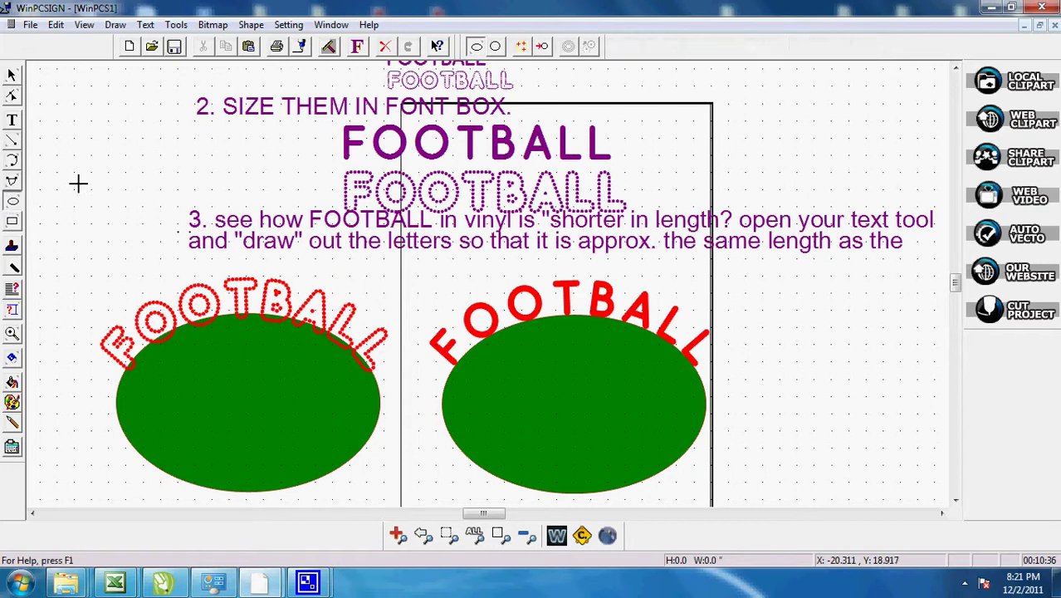
drag(52, 146, 172, 235)
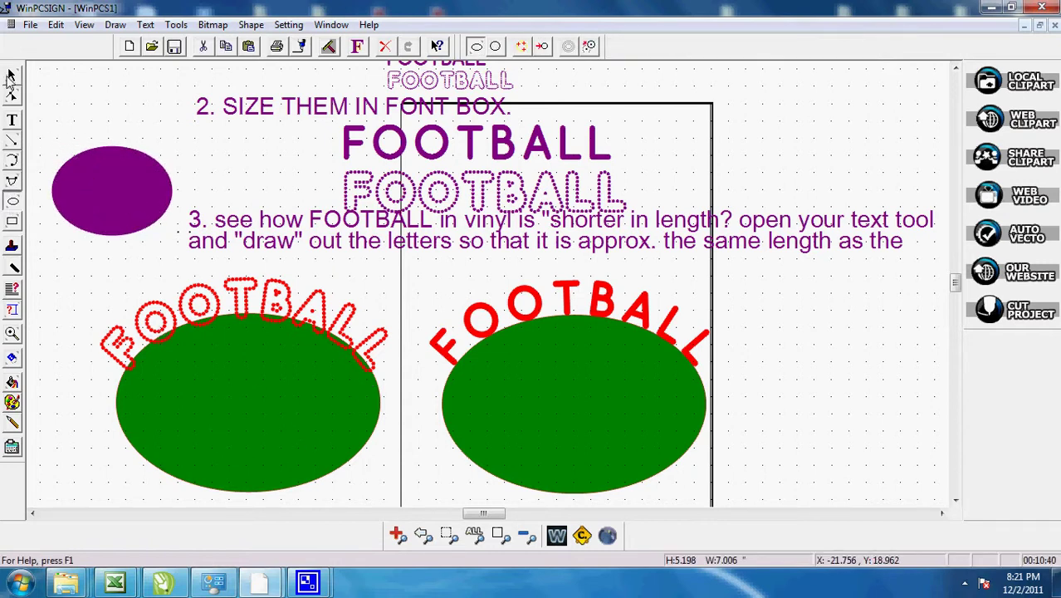
click(11, 75)
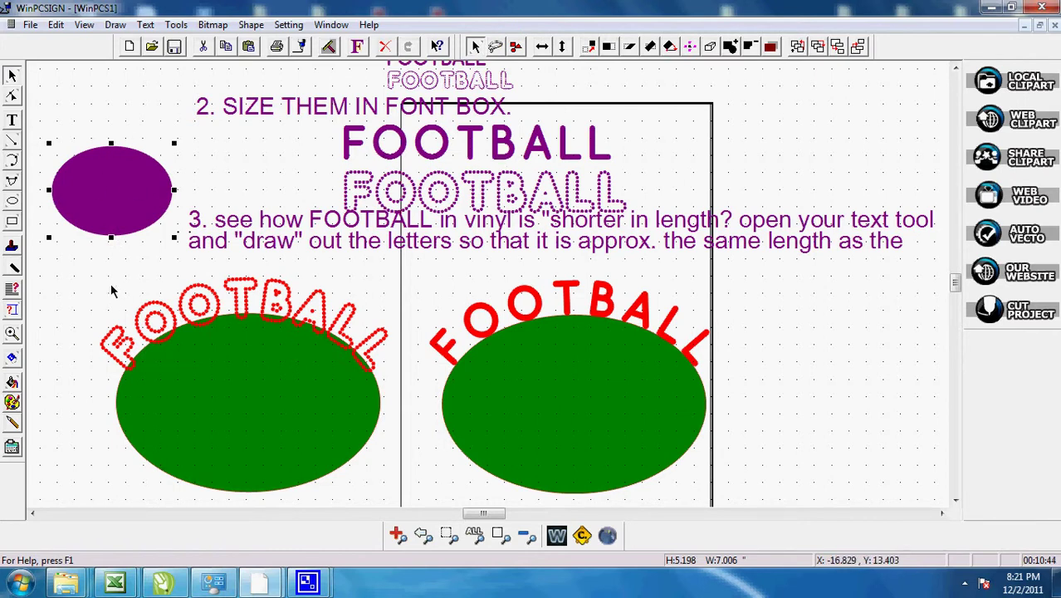
drag(74, 272, 414, 502)
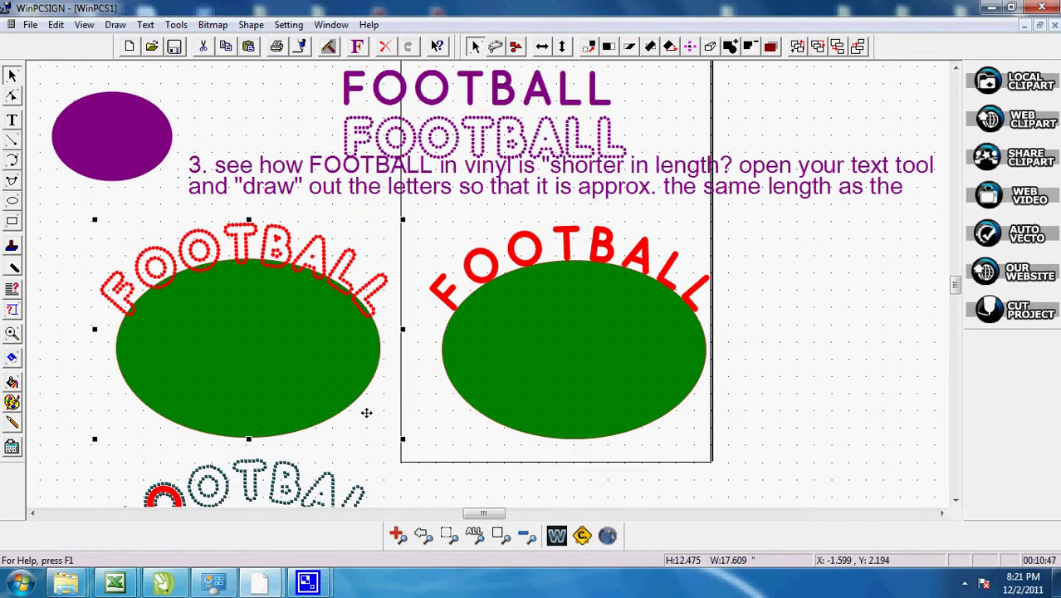
click(146, 25)
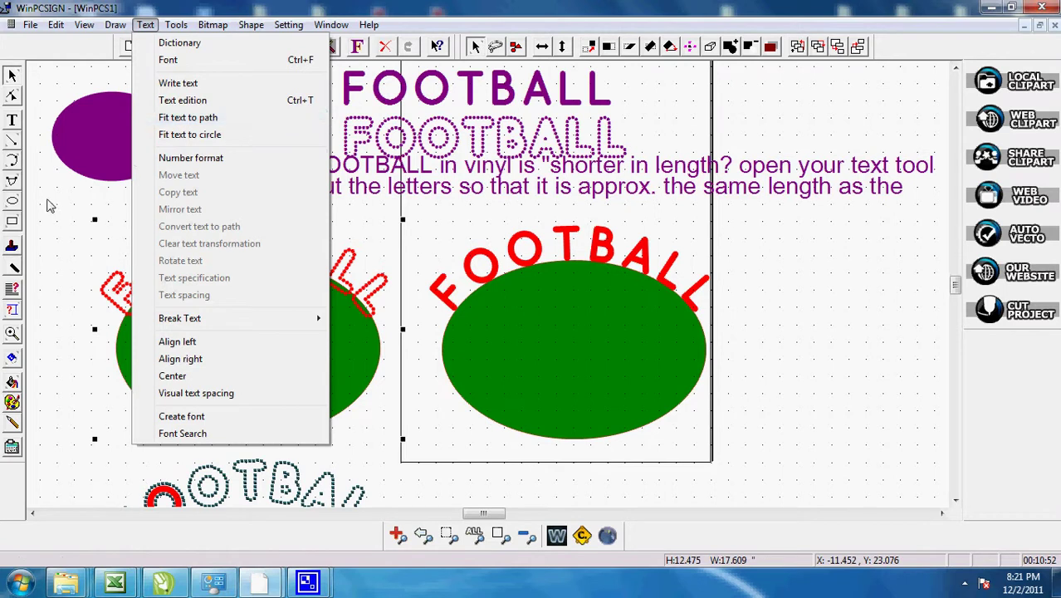
click(184, 117)
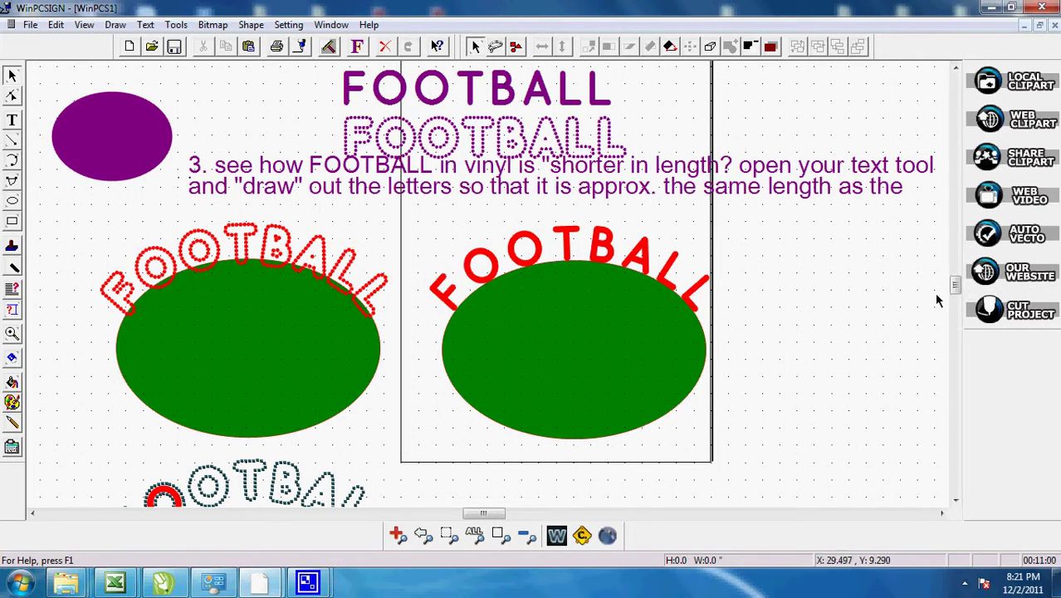
Step: Zoom in on the rhinestone FOOTBALL lettering and select the rhinestone text
drag(956, 285, 959, 297)
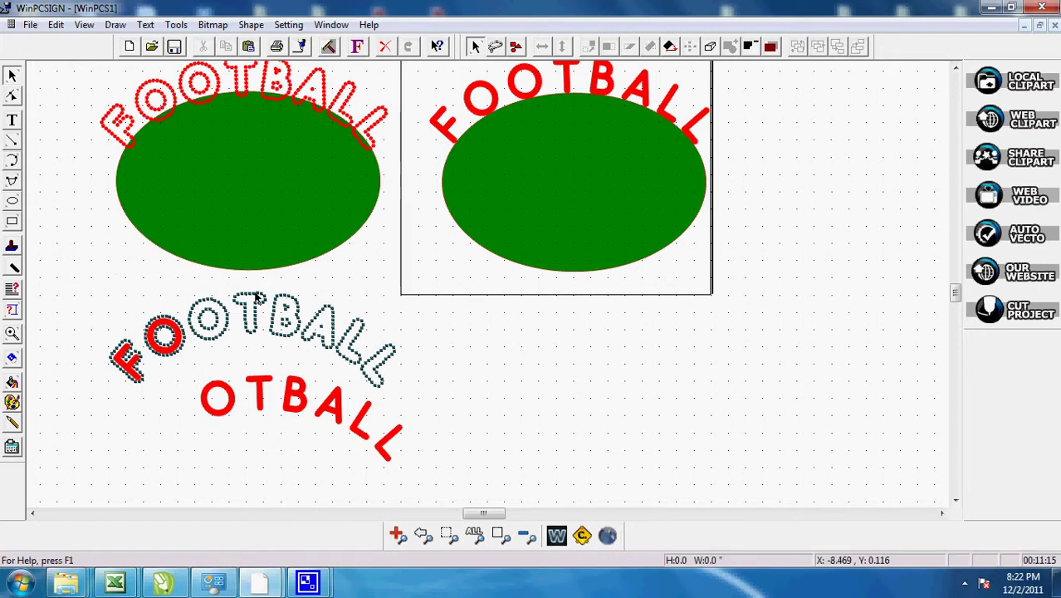
click(396, 534)
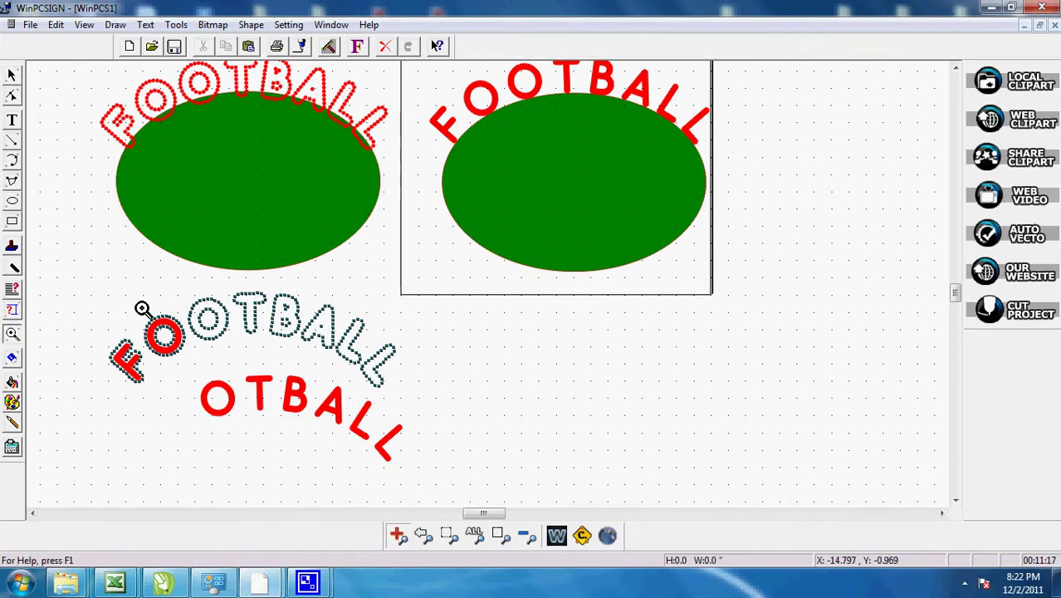
drag(123, 284, 409, 400)
click(12, 75)
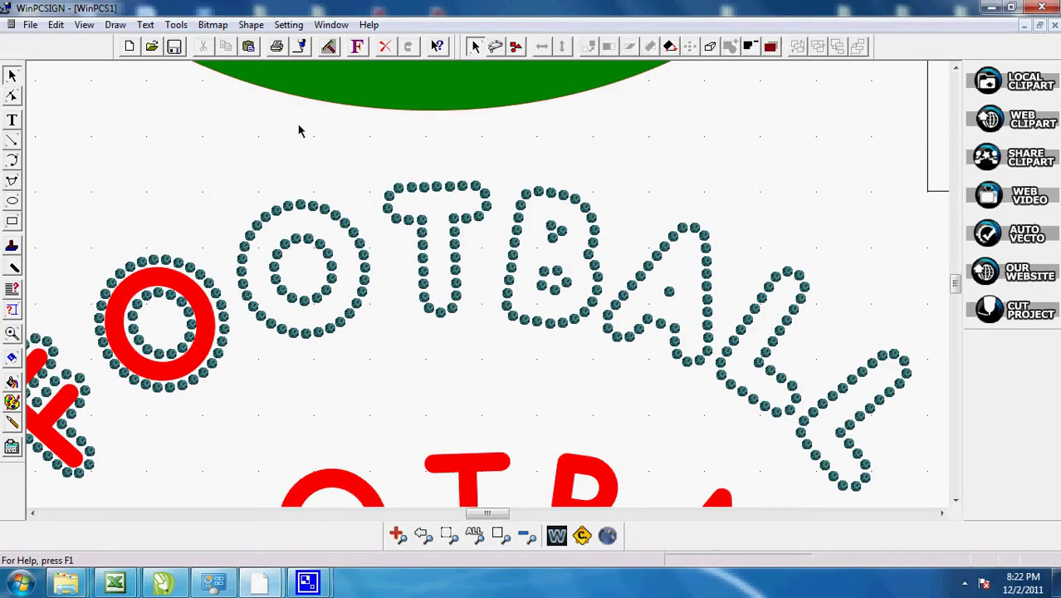
click(432, 189)
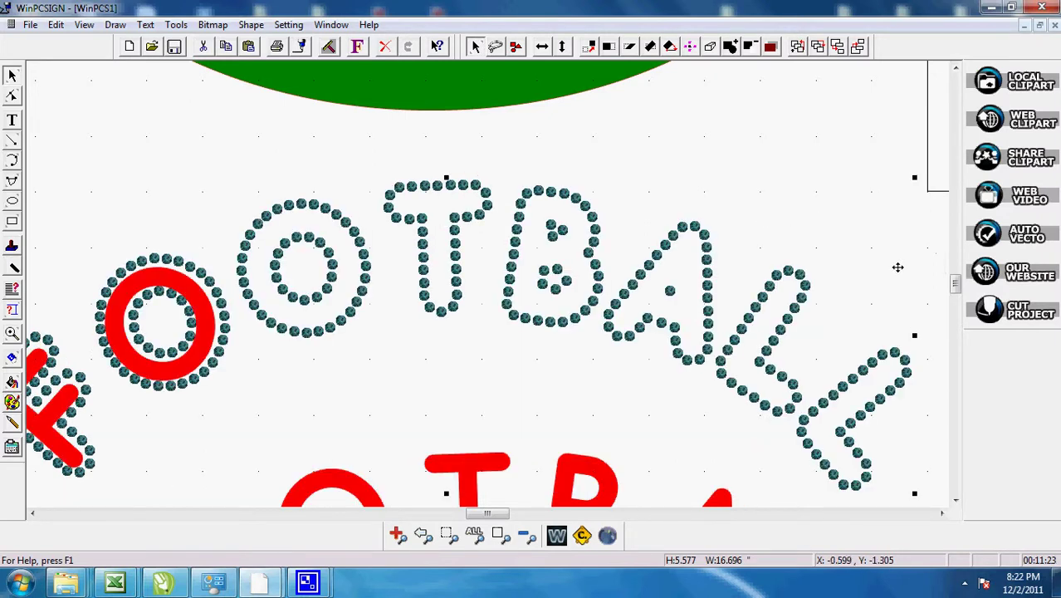
Step: Break the red OTBALL into single characters and move the red O into the second rhinestone O
drag(954, 286, 955, 297)
scroll(377, 227, up, 3)
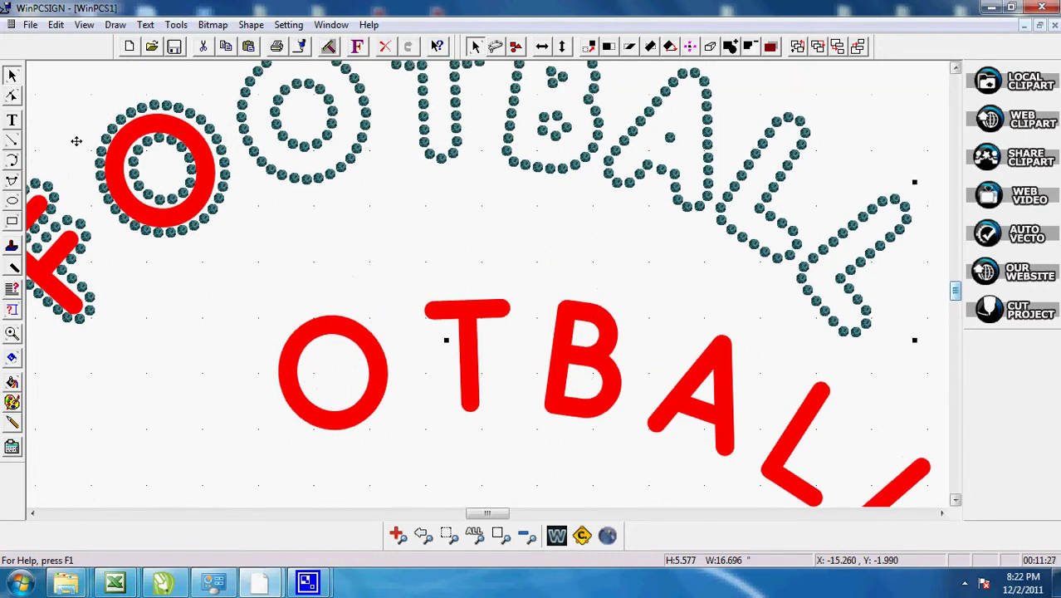
click(145, 24)
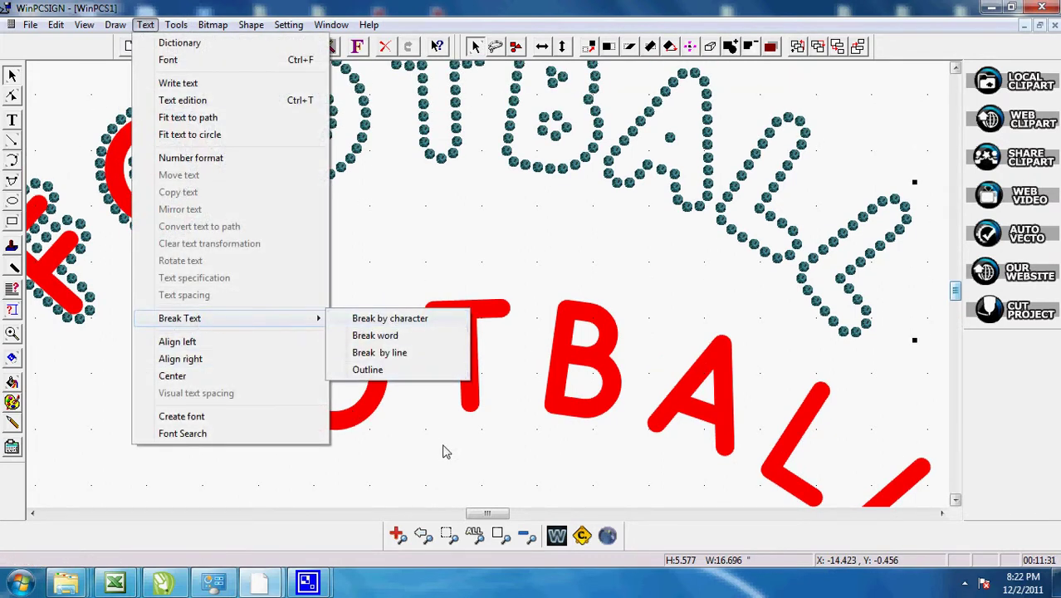
click(313, 404)
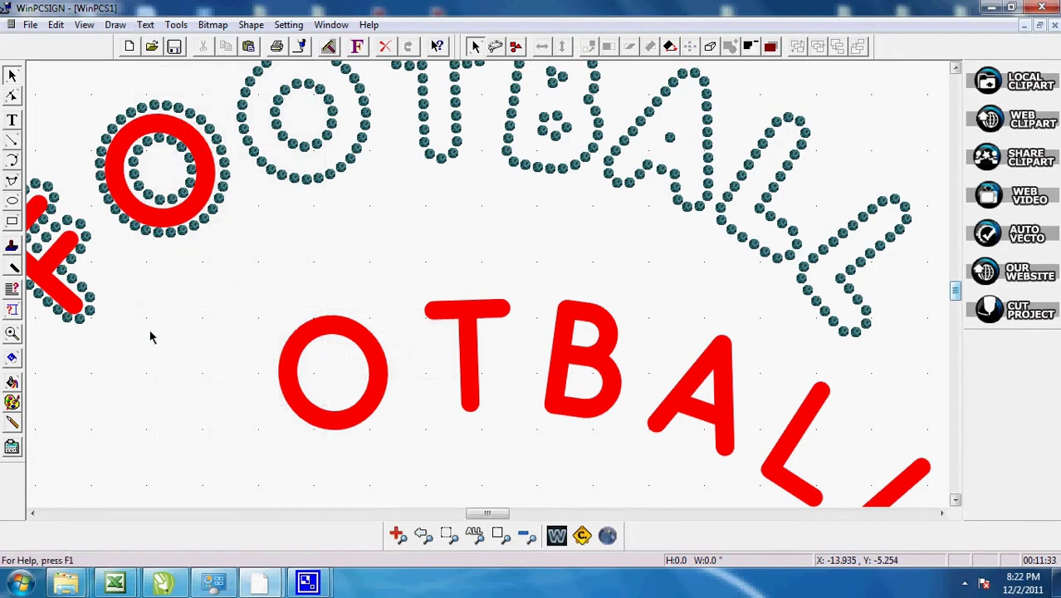
click(190, 149)
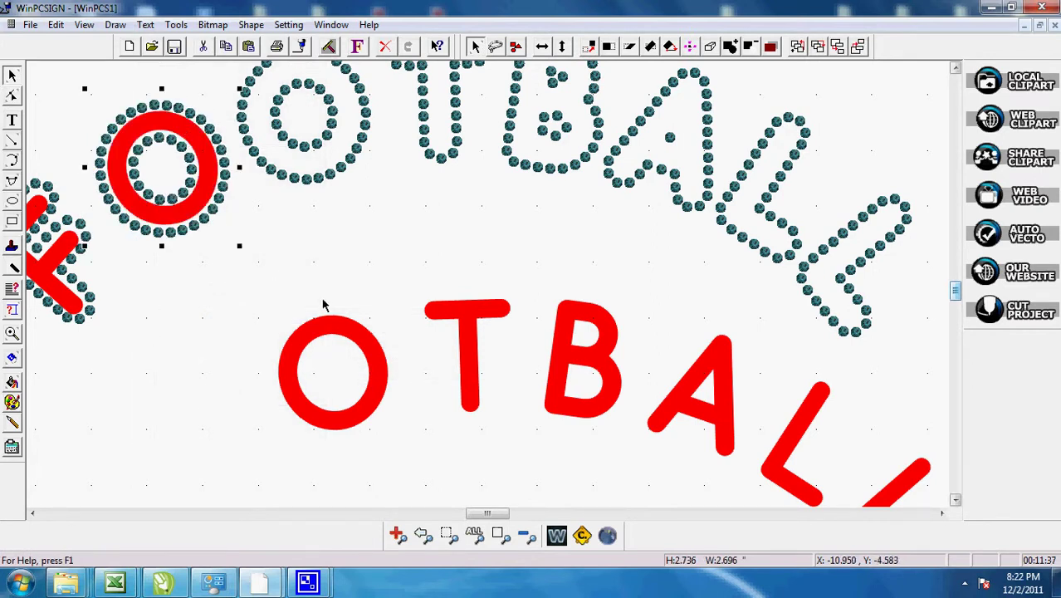
drag(334, 322, 303, 98)
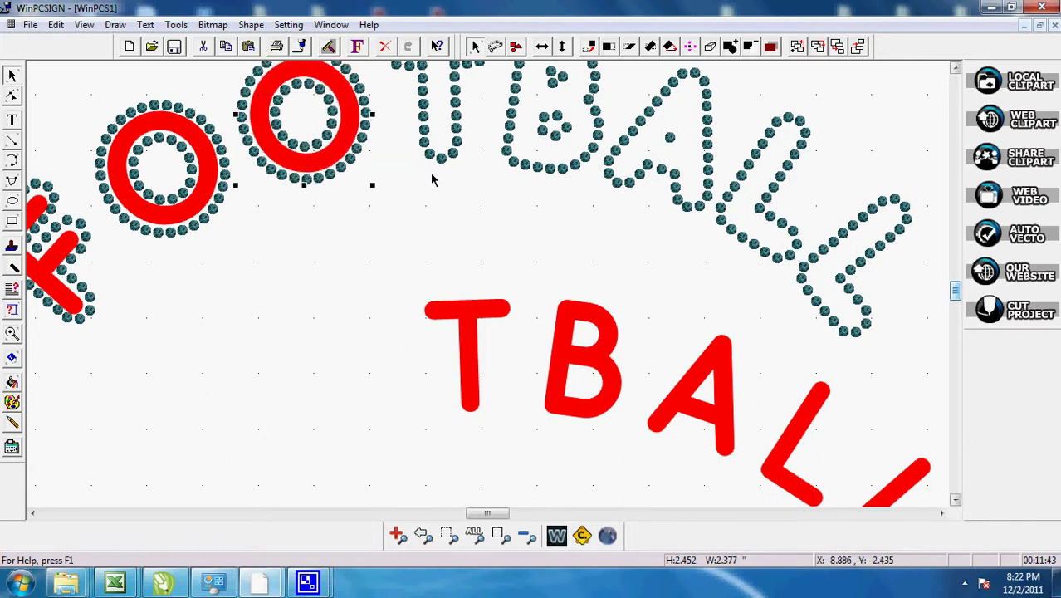
Step: Move the red T onto its rhinestone outline, trying a tilt and then undoing it
drag(469, 318, 445, 84)
scroll(488, 145, up, 2)
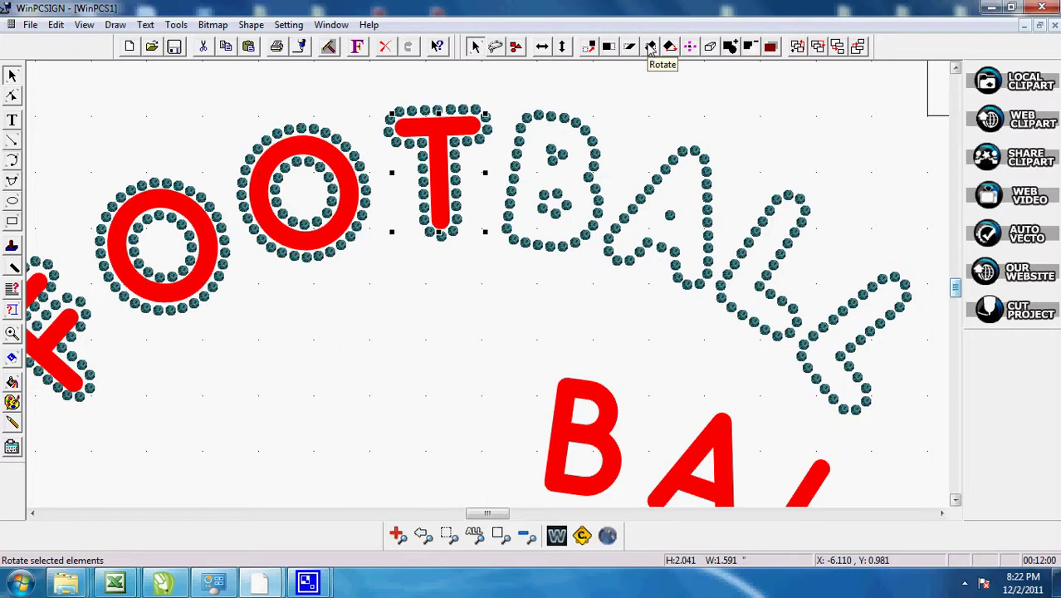
click(650, 47)
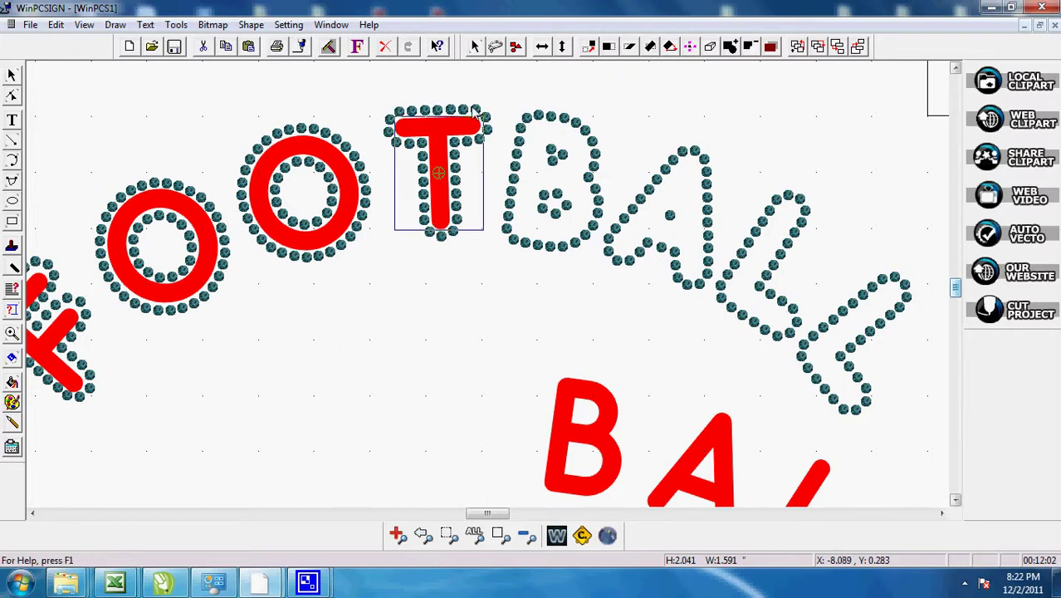
mouse_move(484, 112)
mouse_down()
mouse_move(521, 199)
mouse_move(386, 108)
mouse_move(484, 113)
mouse_move(464, 106)
mouse_up()
click(384, 47)
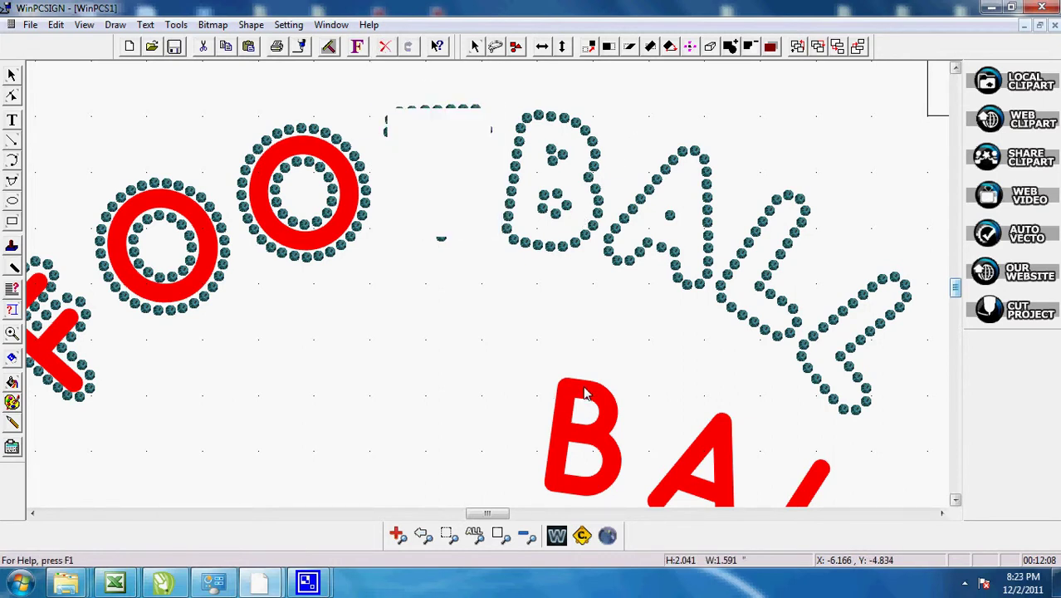
click(11, 76)
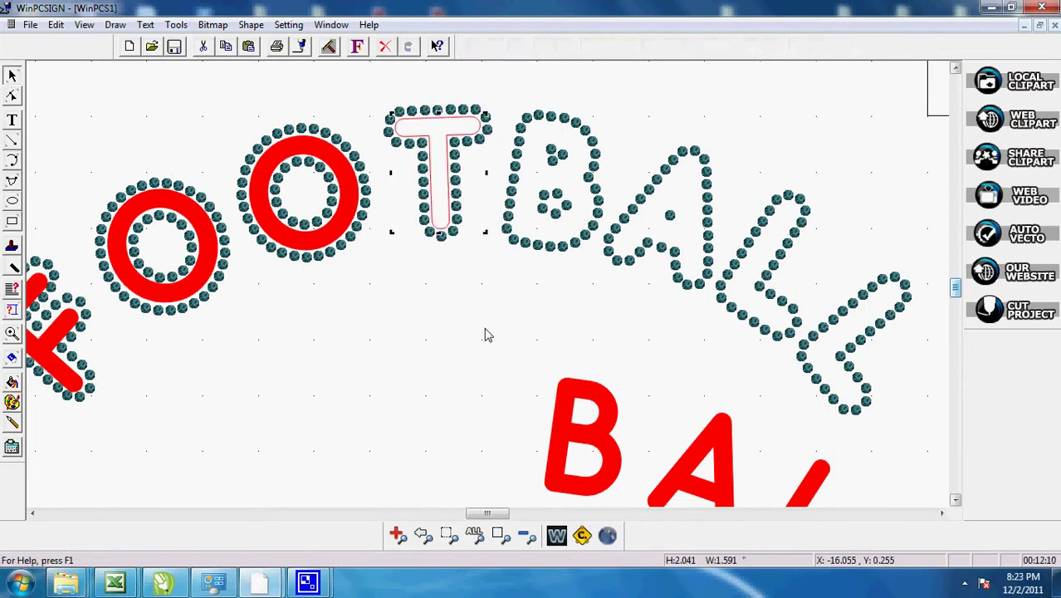
Step: Place the red B, A and first L inside their rhinestone outlines
click(584, 430)
drag(584, 430, 554, 176)
click(722, 438)
drag(723, 438, 679, 197)
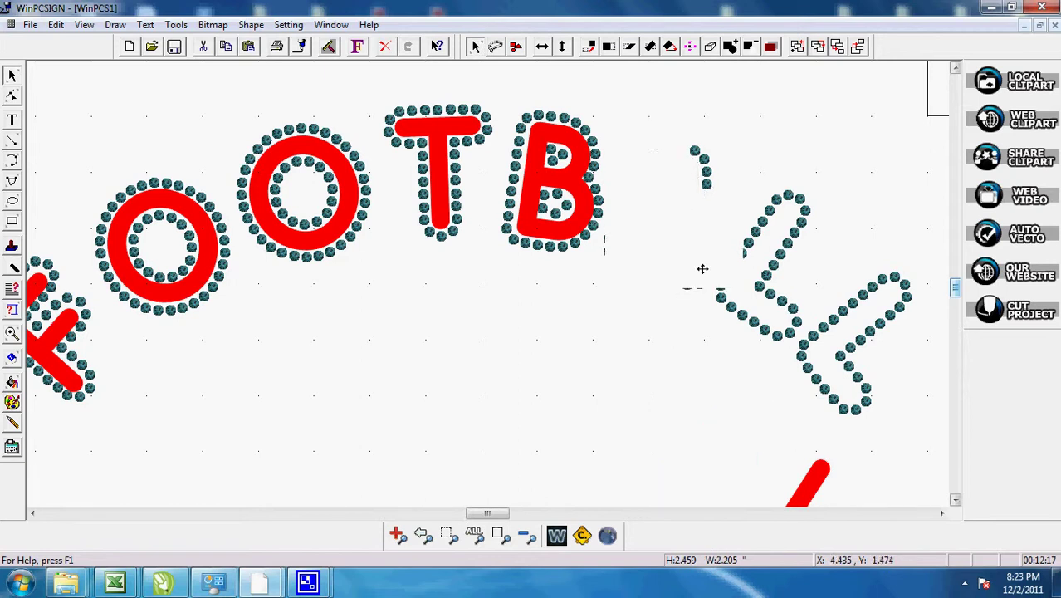
click(818, 483)
drag(777, 384, 776, 230)
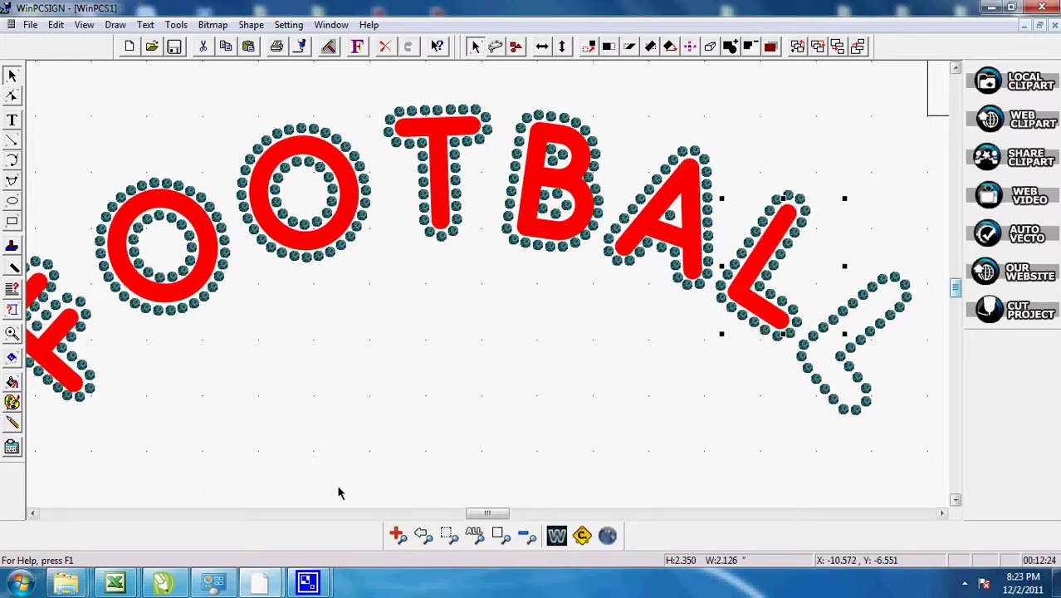
mouse_move(308, 587)
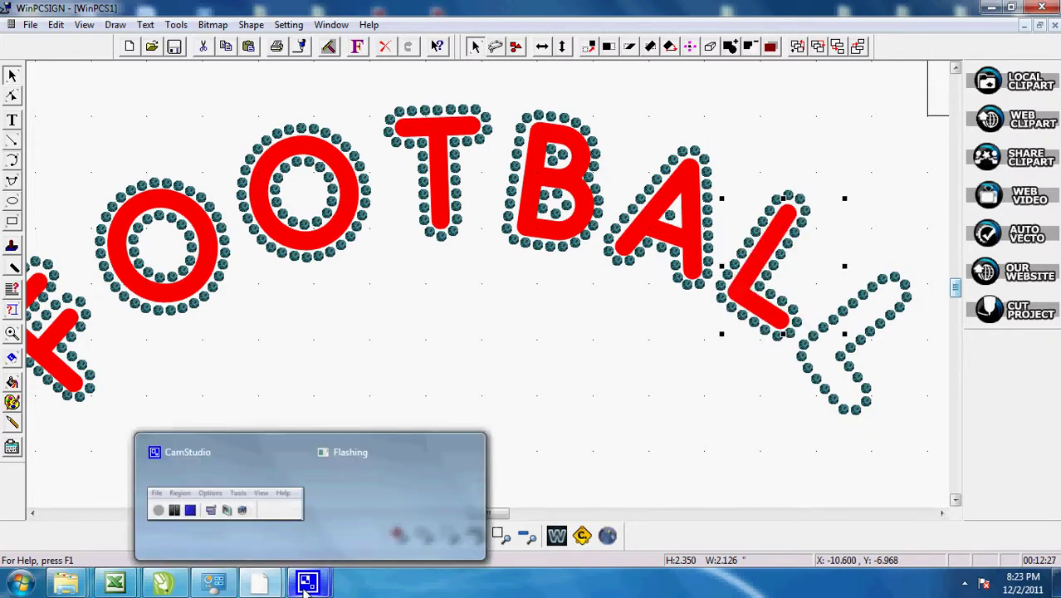